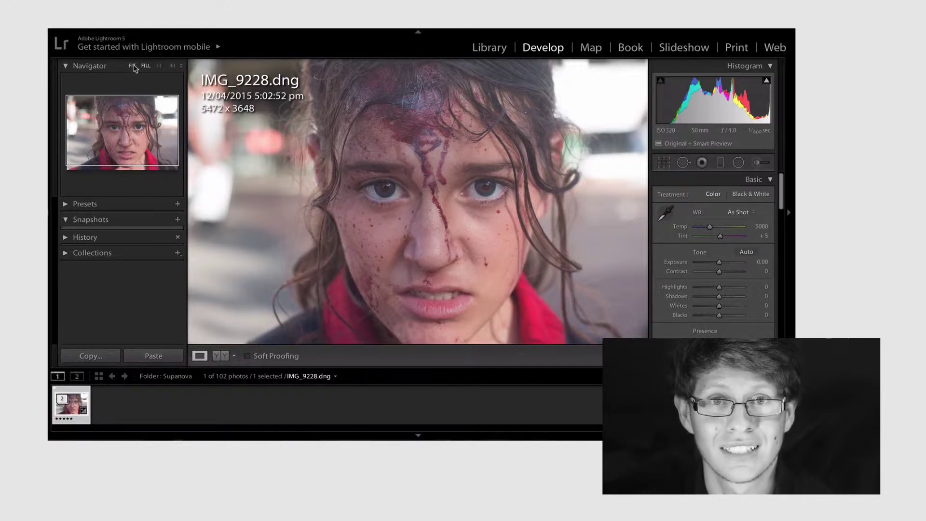
Step: Set the portrait's Contrast to +49, Highlights to −100, Shadows to +20 and Blacks to −35
left_click(132, 66)
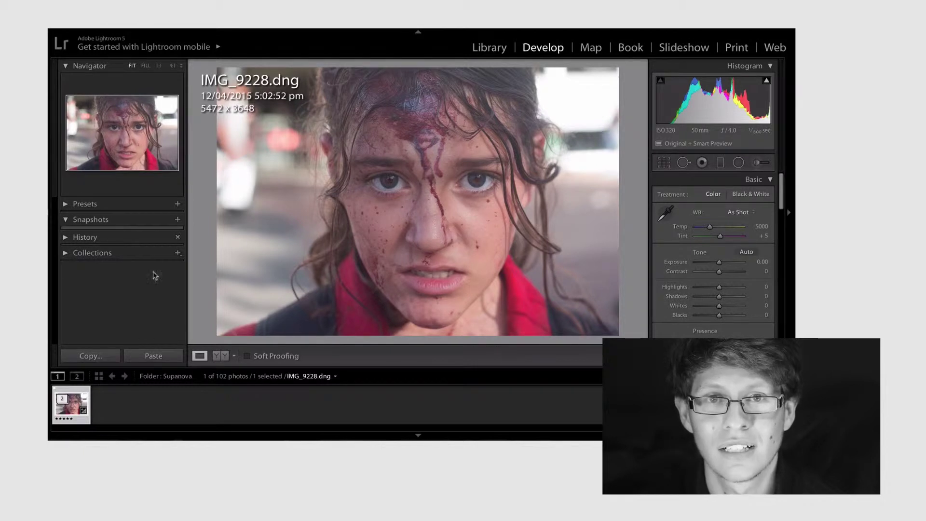
left_click_drag(719, 271, 731, 273)
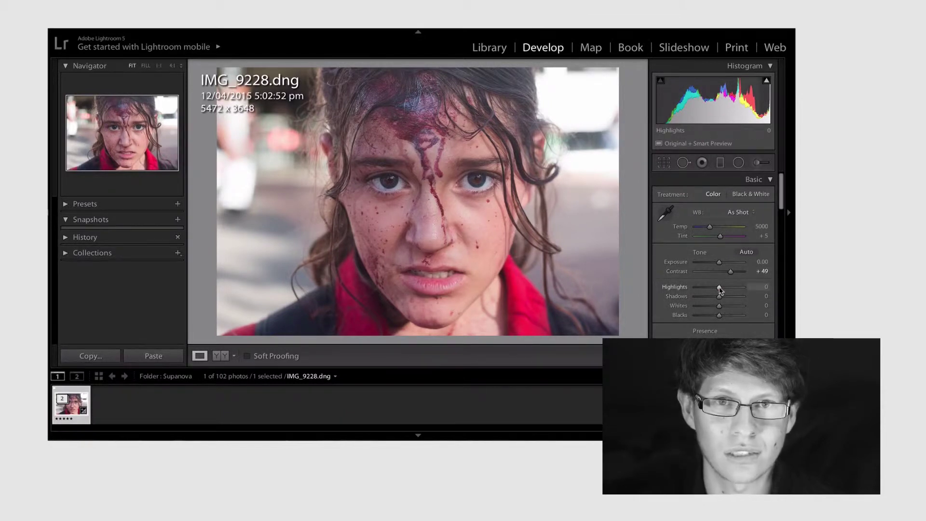
left_click_drag(719, 287, 672, 289)
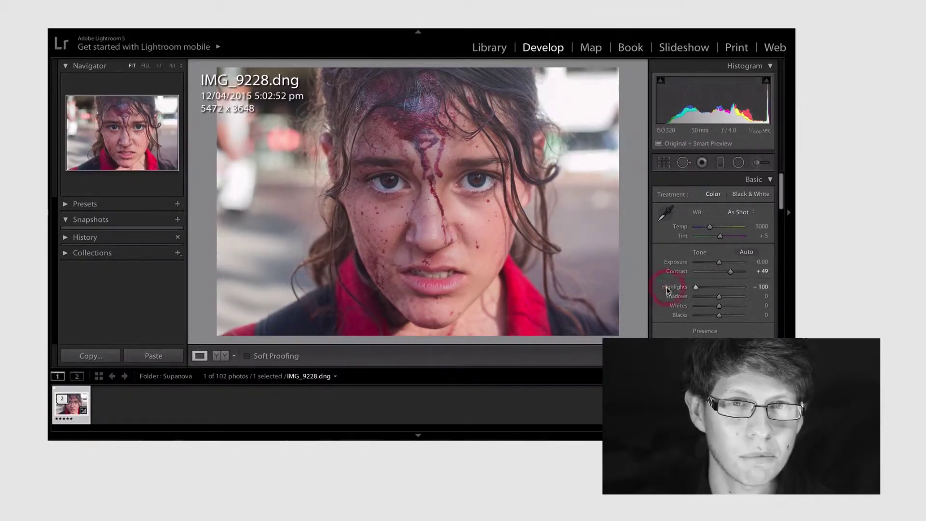
left_click_drag(719, 299, 723, 299)
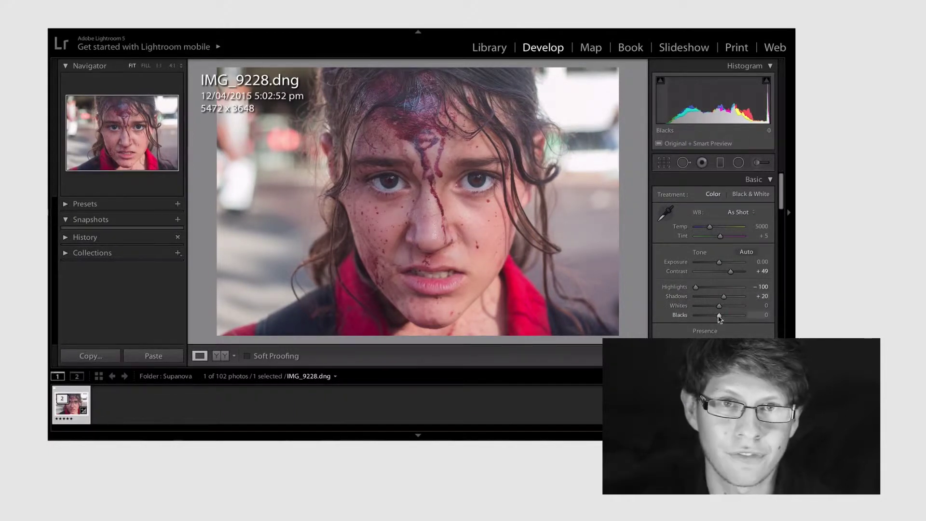
left_click_drag(719, 315, 710, 316)
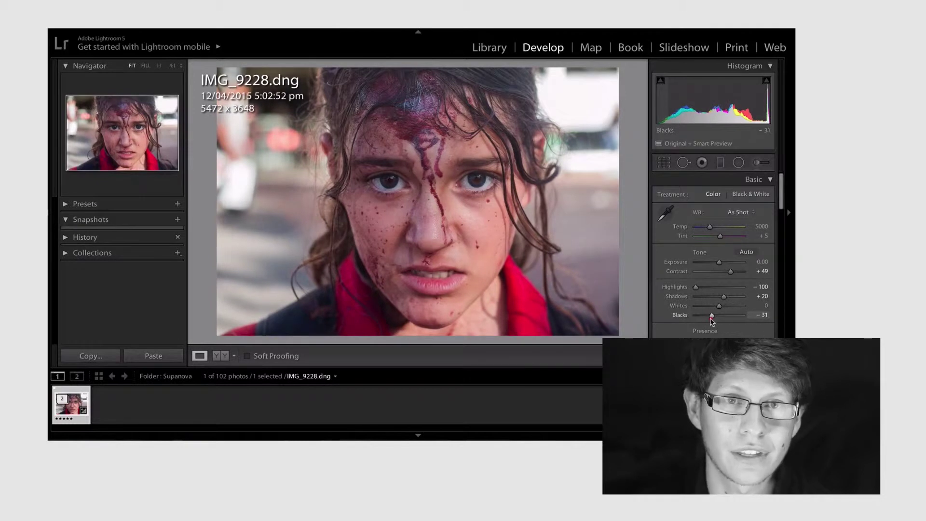
Step: Set Clarity to +9 and turn on Enable Profile Corrections and Remove Chromatic Aberration for the photo
scroll(711, 321, "down", 1)
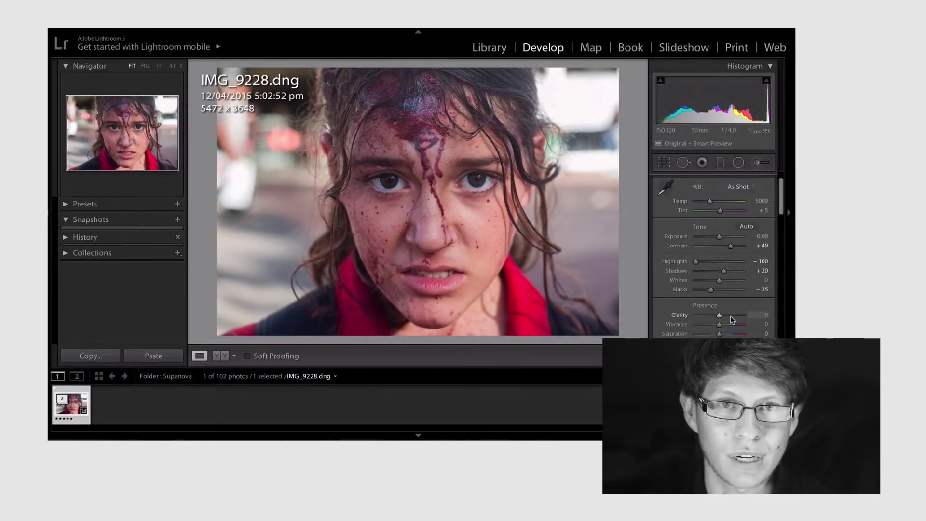
left_click_drag(719, 315, 722, 316)
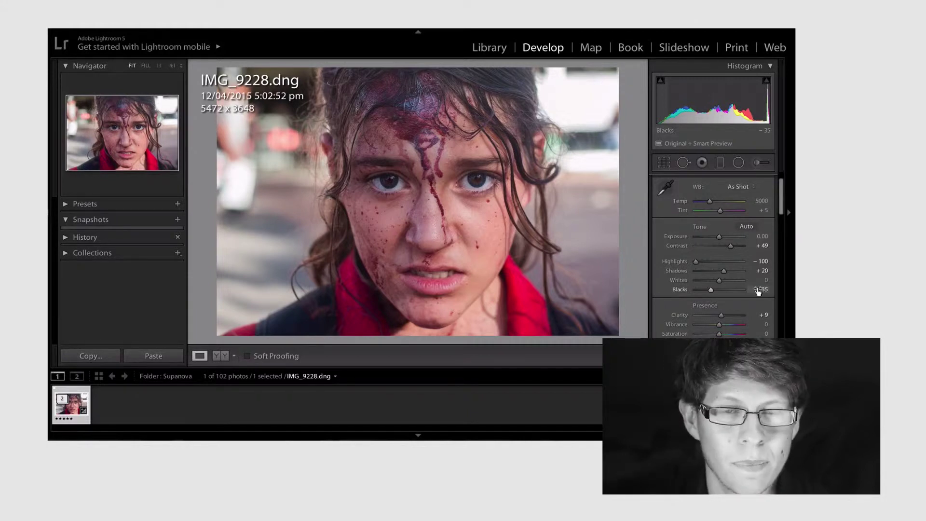
scroll(760, 291, "down", 10)
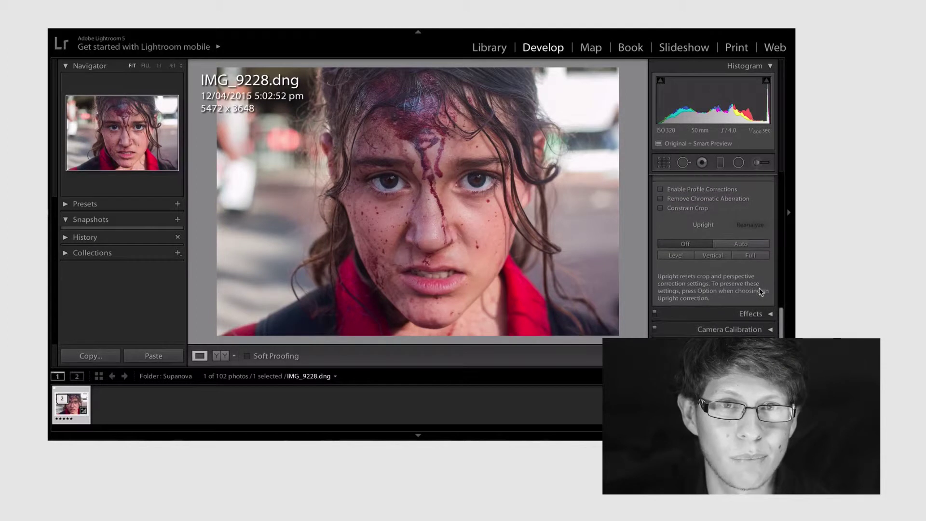
left_click(697, 193)
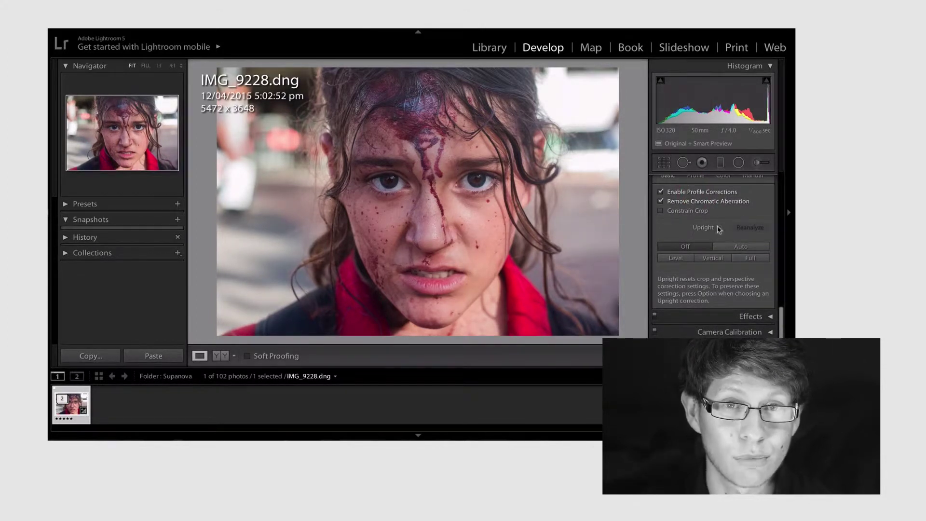
Step: Paint over the iris of the image's left eye with a size 10 Adjustment Brush using the Iris Enhance effect
scroll(722, 241, "up", 10)
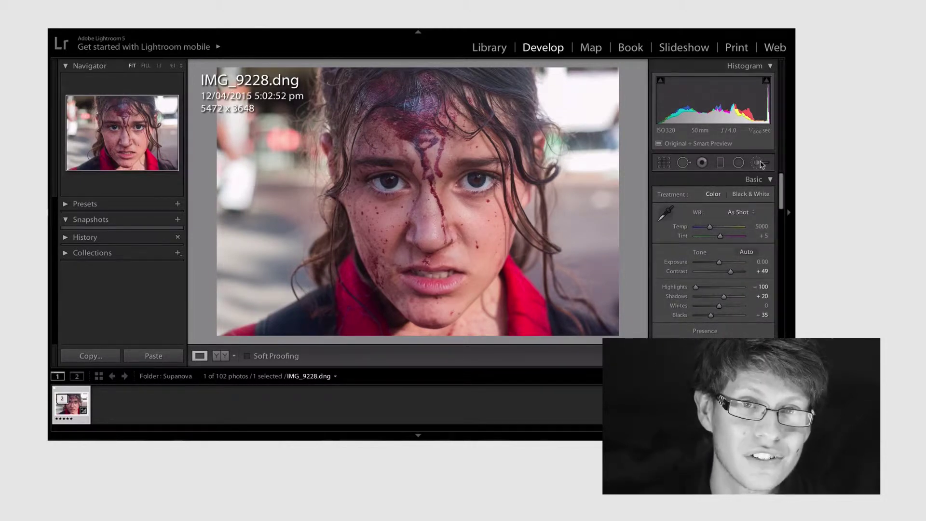
left_click(761, 165)
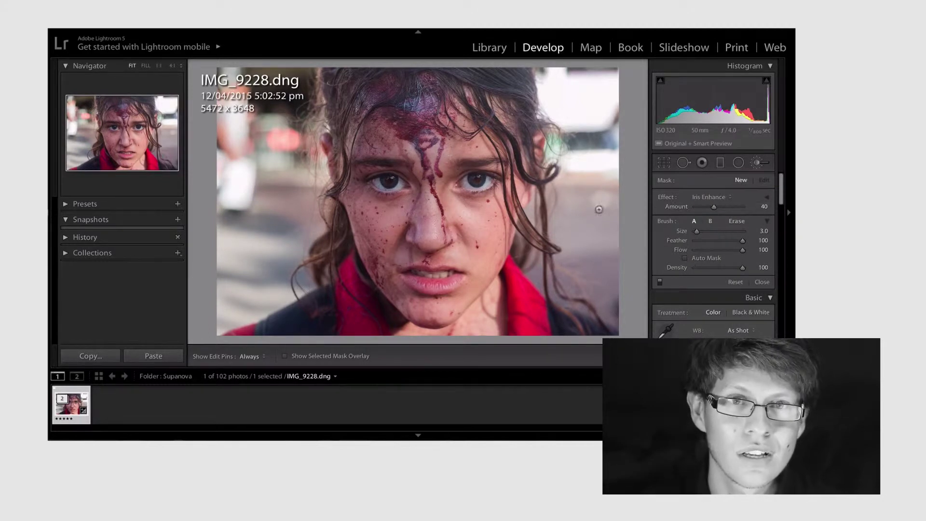
left_click(713, 198)
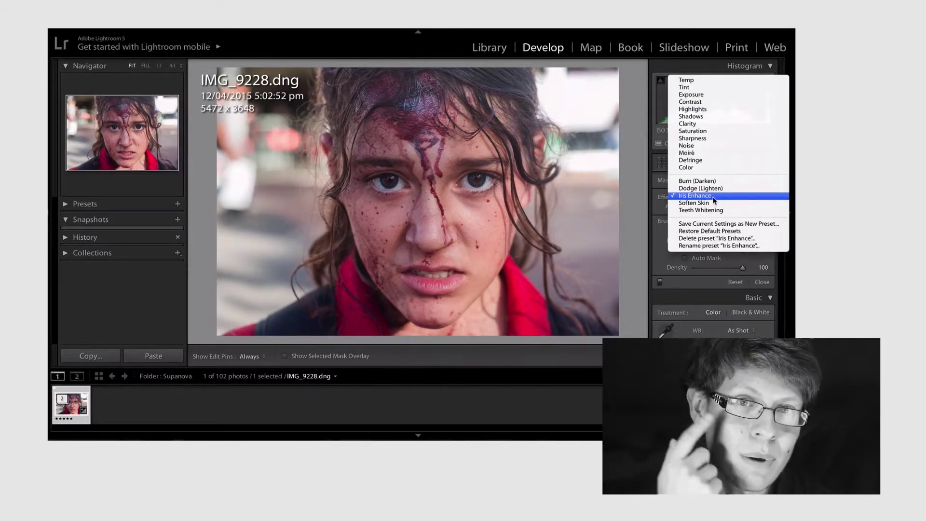
left_click(713, 197)
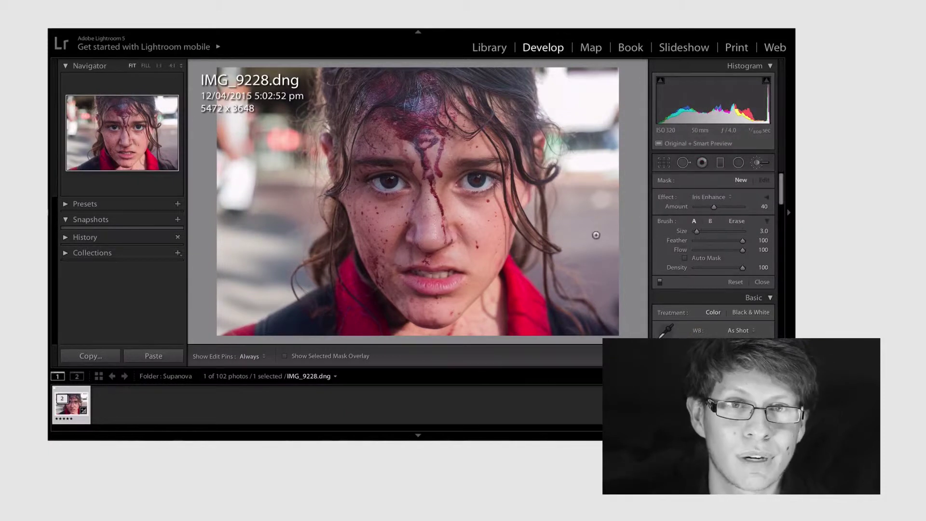
left_click(172, 66)
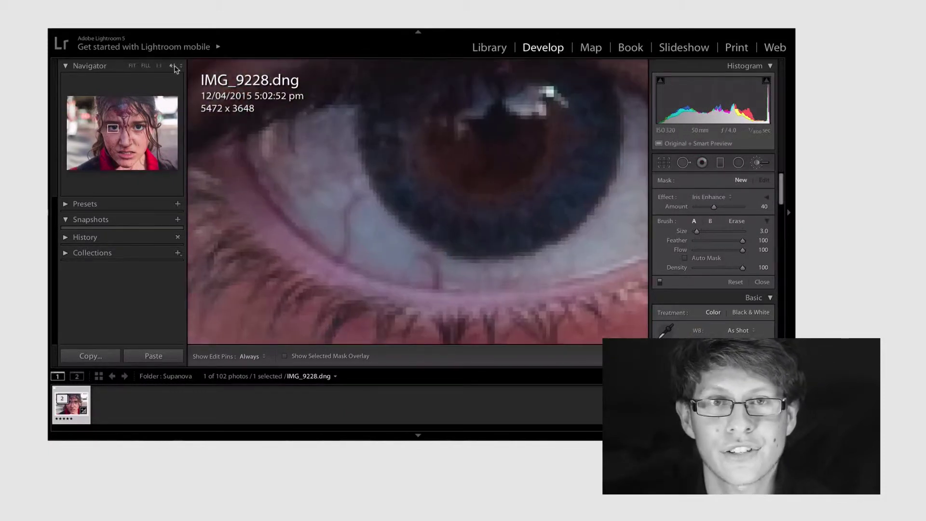
scroll(368, 128, "up", 3)
key("h")
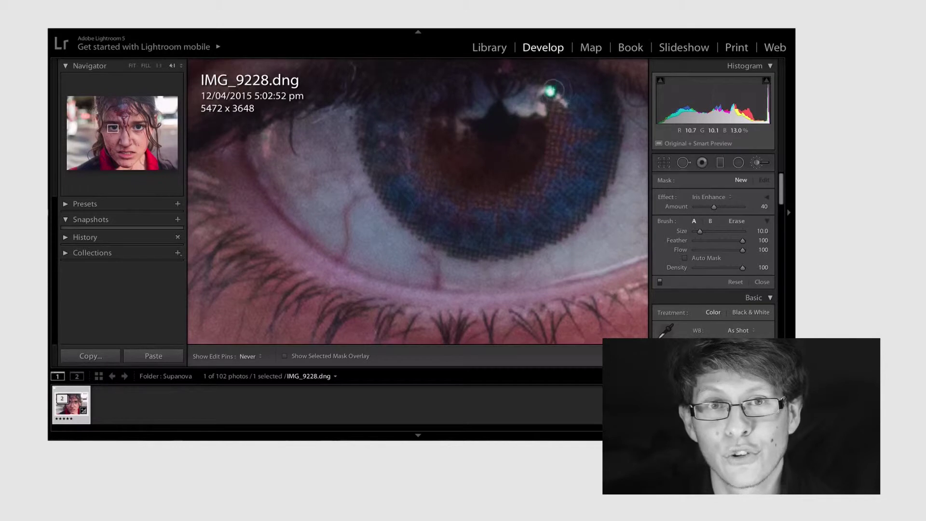
left_click_drag(493, 235, 445, 227)
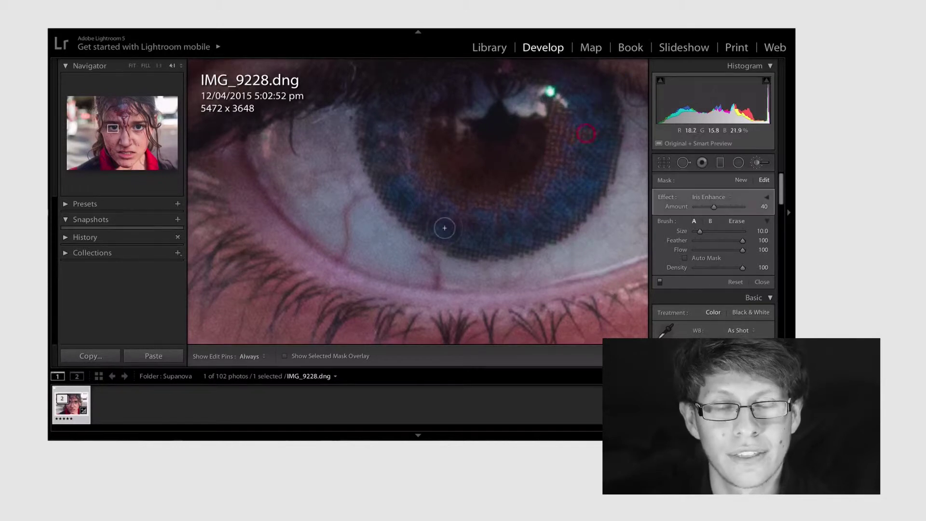
Step: Create a new Iris Enhance mask with amount 40 and paint it over the iris of the image's right eye
left_click(138, 127)
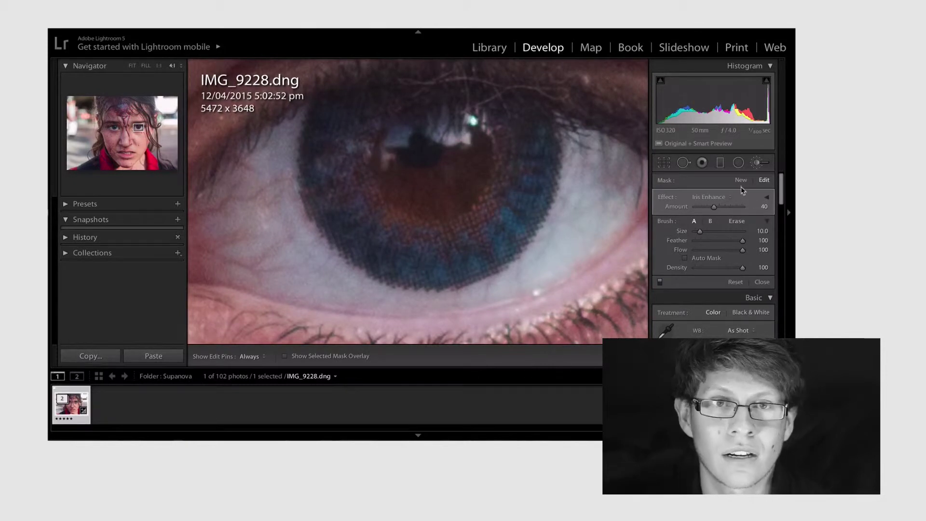
left_click(740, 180)
key("h")
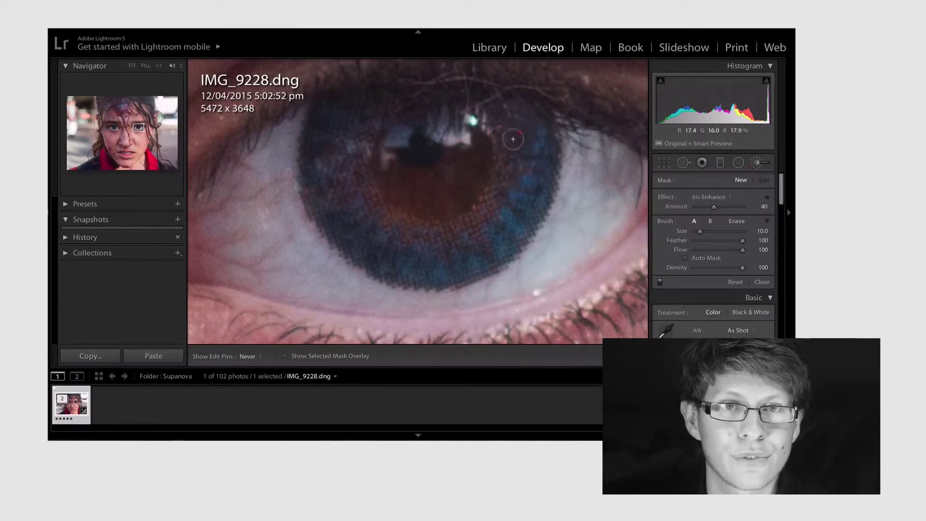
mouse_move(498, 238)
left_mouse_down()
mouse_move(404, 262)
mouse_move(331, 190)
mouse_move(331, 119)
mouse_move(315, 145)
mouse_move(318, 204)
mouse_move(333, 240)
mouse_move(364, 274)
mouse_move(426, 285)
mouse_move(466, 269)
mouse_move(526, 160)
mouse_move(529, 131)
mouse_move(510, 221)
mouse_move(350, 221)
mouse_move(326, 128)
mouse_move(307, 142)
mouse_move(386, 272)
left_mouse_up()
left_click_drag(533, 137, 502, 103)
key("h")
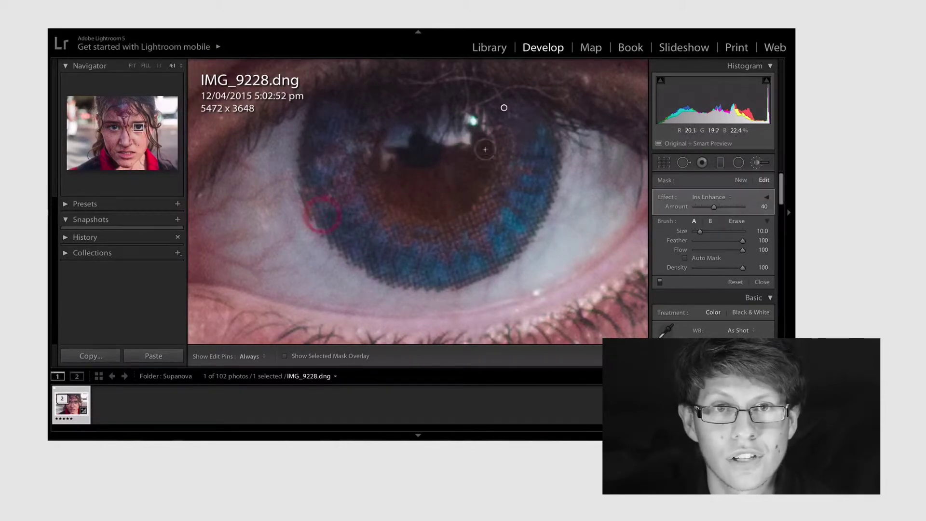
Step: Set the amount of the left eye's Iris Enhance mask to 72
left_click(146, 65)
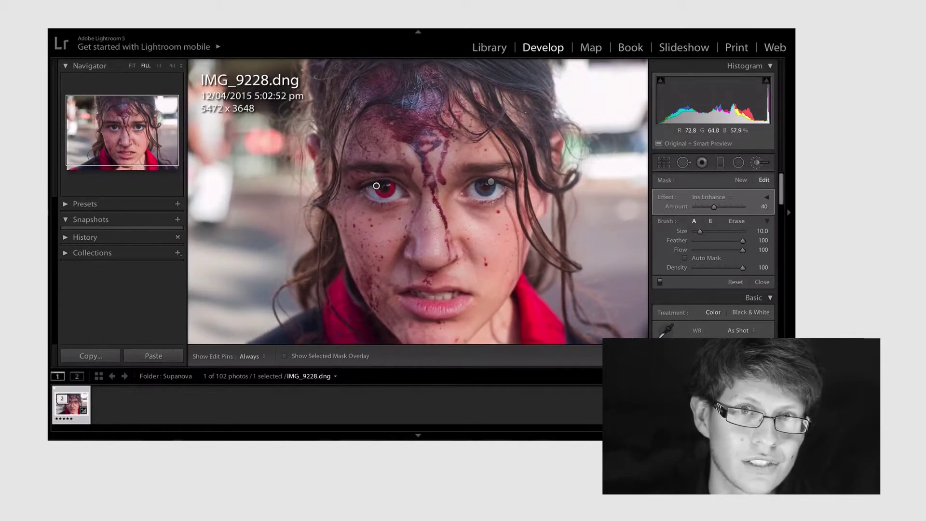
left_click_drag(713, 206, 722, 207)
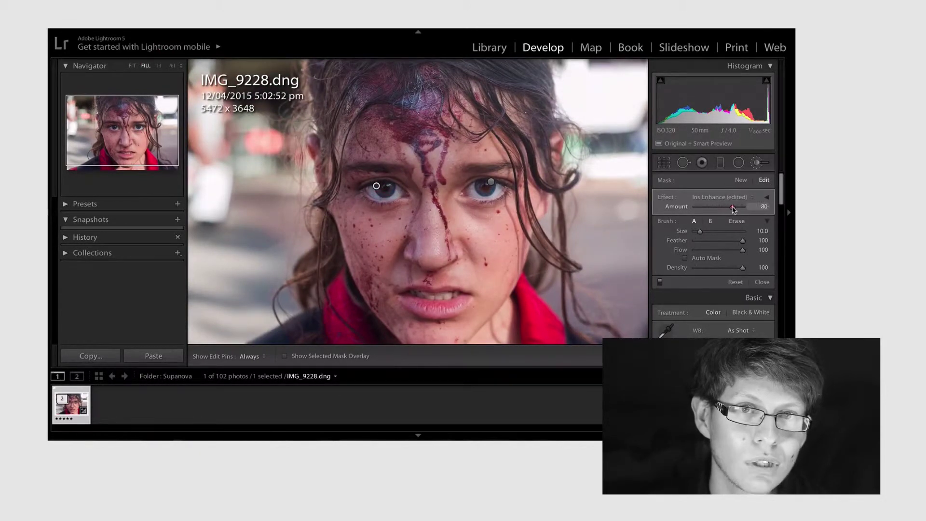
Step: Create a Burn (Darken) mask at −0.30 with brush size 4 and paint thin veins on the left eye's outer white and below its iris
left_click(741, 180)
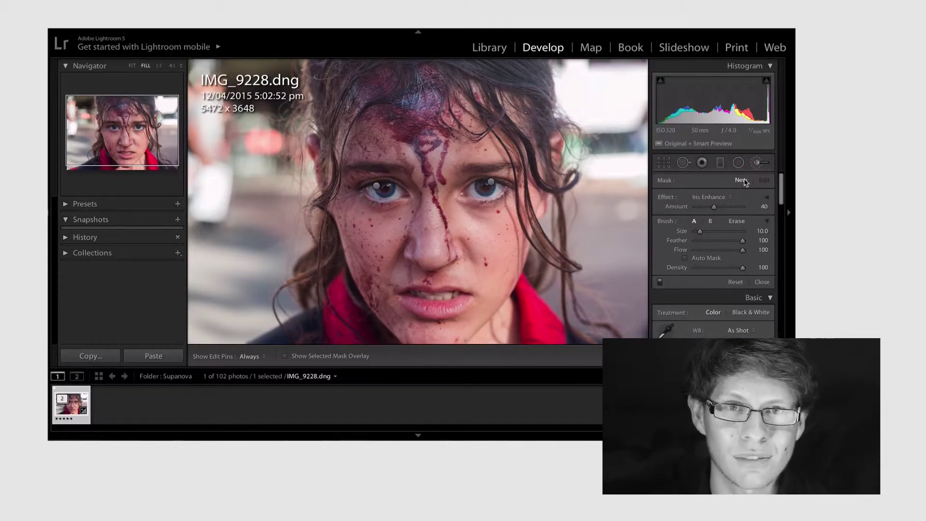
left_click(717, 198)
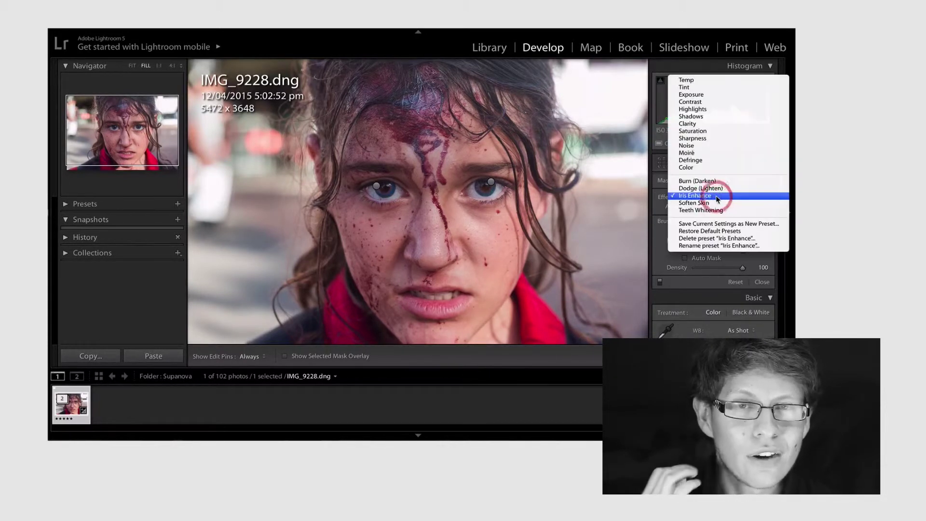
left_click(704, 181)
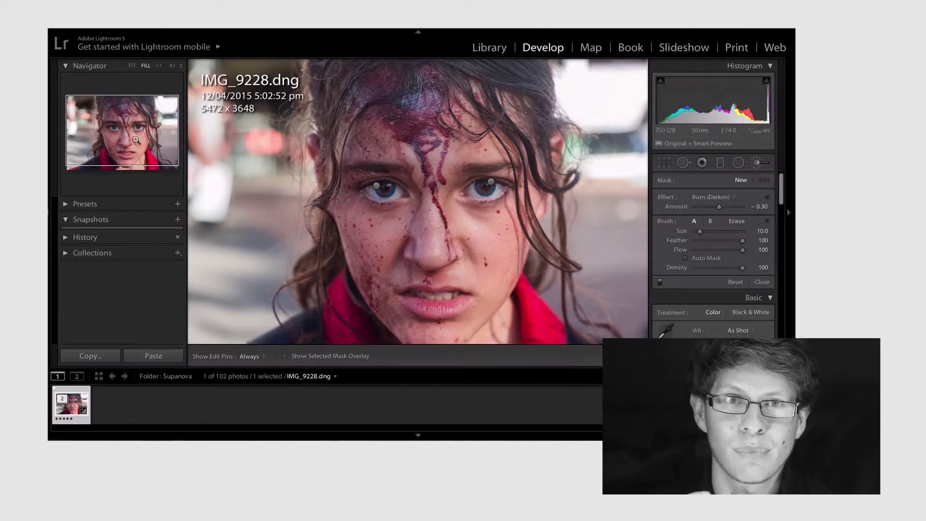
left_click(172, 66)
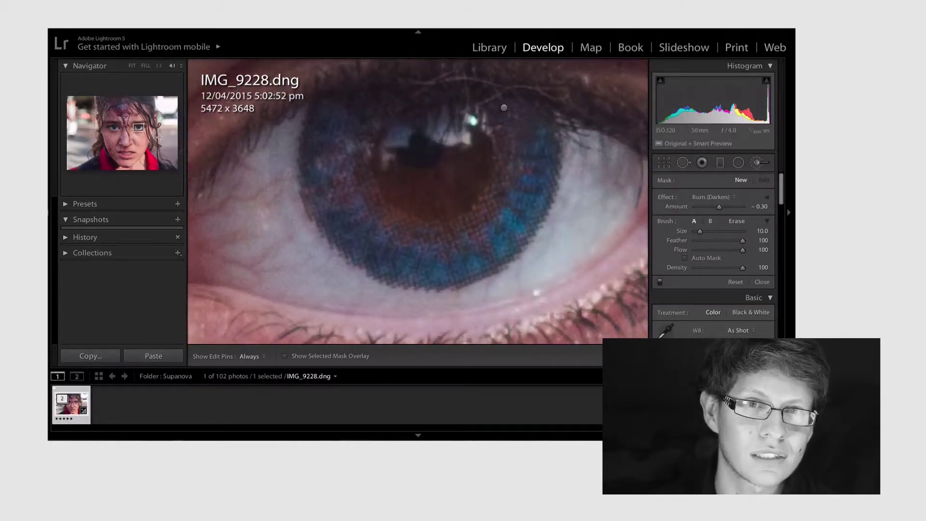
mouse_move(117, 126)
left_mouse_down()
mouse_move(123, 117)
mouse_move(112, 128)
left_mouse_up()
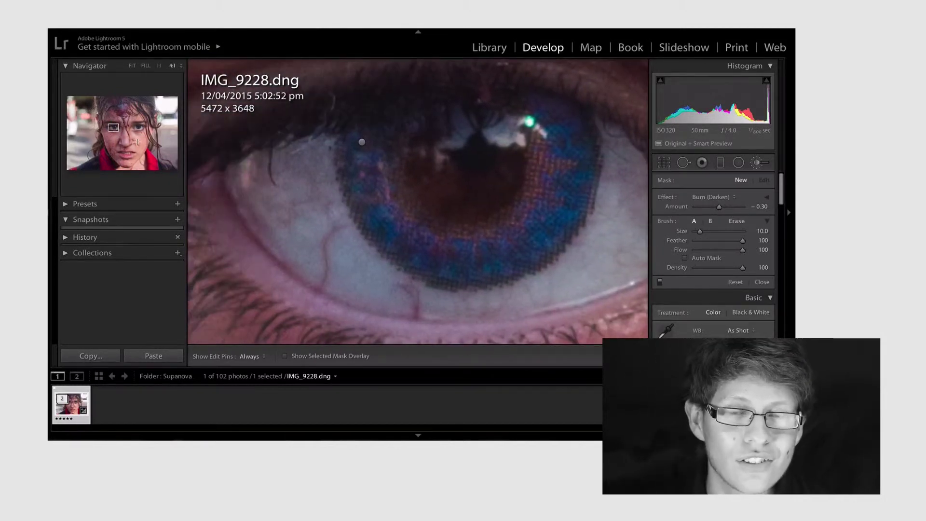
left_click_drag(343, 226, 320, 291)
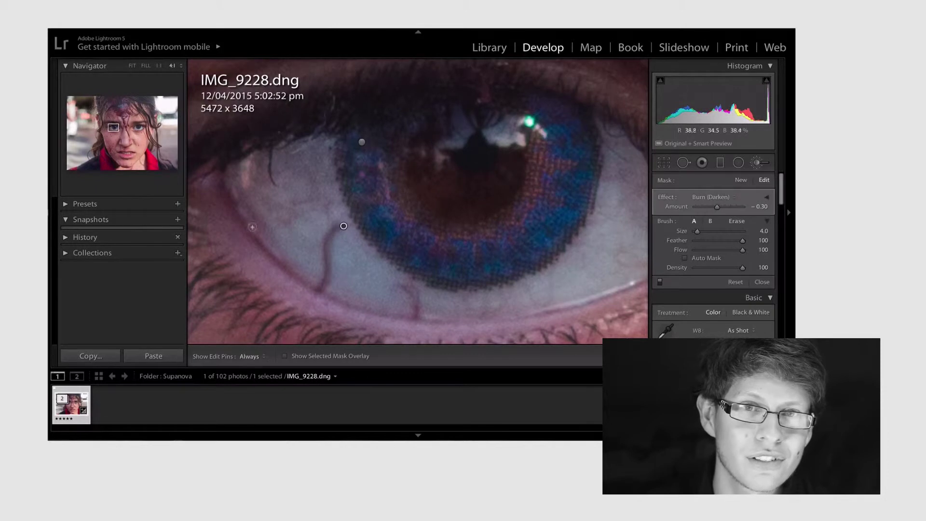
left_click_drag(255, 227, 329, 207)
mouse_move(319, 197)
left_mouse_down()
mouse_move(270, 218)
mouse_move(242, 208)
left_mouse_up()
mouse_move(408, 288)
left_mouse_down()
mouse_move(413, 321)
mouse_move(402, 287)
left_mouse_up()
mouse_move(484, 293)
left_mouse_down()
mouse_move(461, 314)
mouse_move(463, 295)
left_mouse_up()
left_click_drag(524, 284, 533, 307)
mouse_move(514, 285)
left_mouse_down()
mouse_move(532, 308)
mouse_move(501, 308)
left_mouse_up()
left_click_drag(554, 264, 550, 298)
key("h")
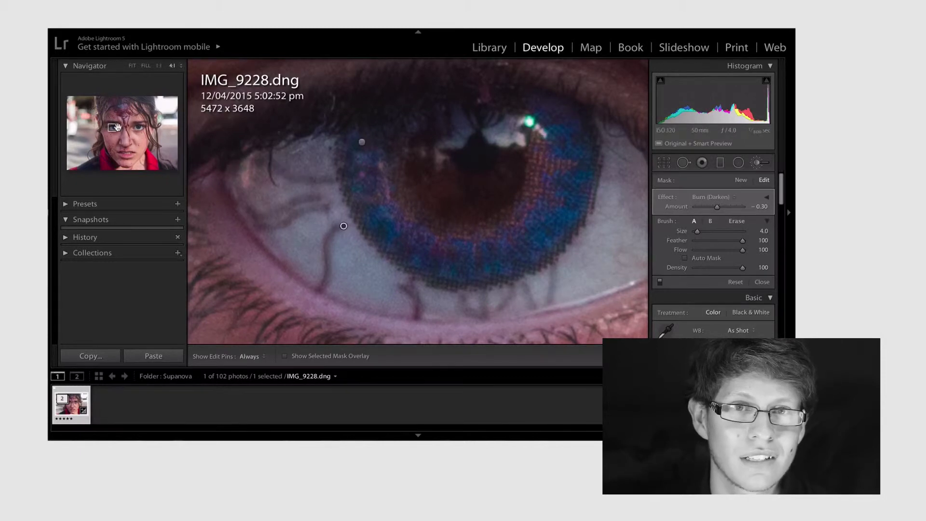
Step: Paint more darkened veins on the white near the inner corner of the image's left eye
left_click_drag(343, 225, 224, 198)
left_click_drag(533, 160, 563, 158)
left_click_drag(515, 193, 592, 219)
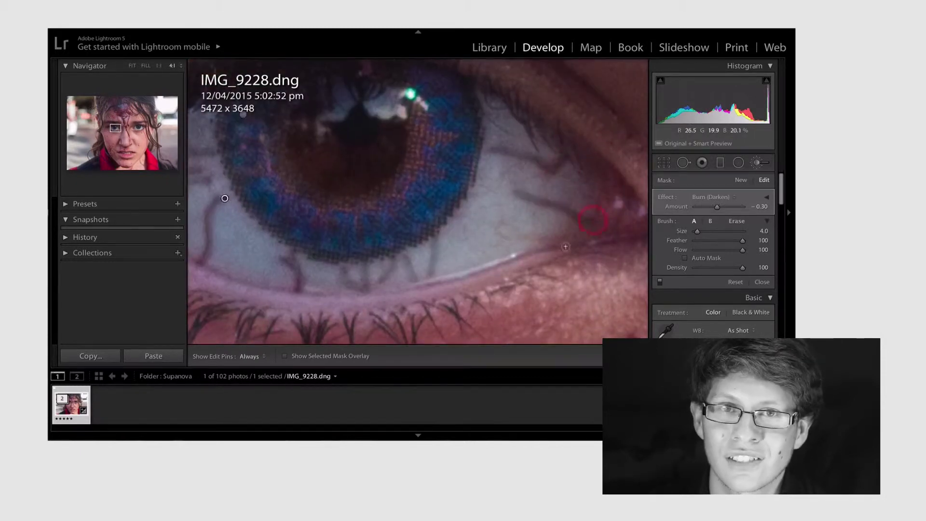
mouse_move(565, 247)
left_mouse_down()
mouse_move(497, 222)
mouse_move(506, 223)
left_mouse_up()
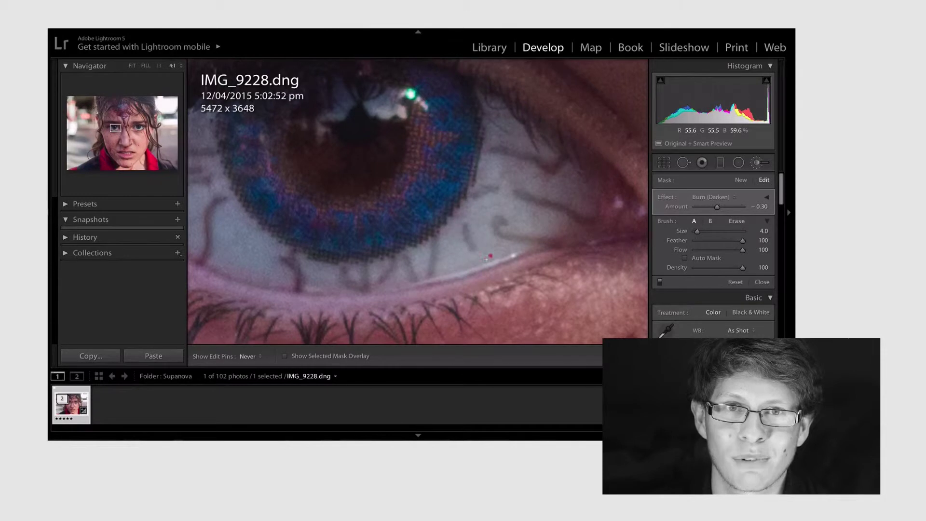
key("h")
key("h")
Step: Paint darkened veins from the inner corner of the image's right eye and around the lower edge of its iris
left_click_drag(115, 128, 138, 128)
left_click_drag(212, 170, 314, 128)
mouse_move(299, 166)
left_mouse_down()
mouse_move(221, 196)
mouse_move(289, 237)
mouse_move(316, 182)
left_mouse_up()
left_click_drag(290, 216, 327, 219)
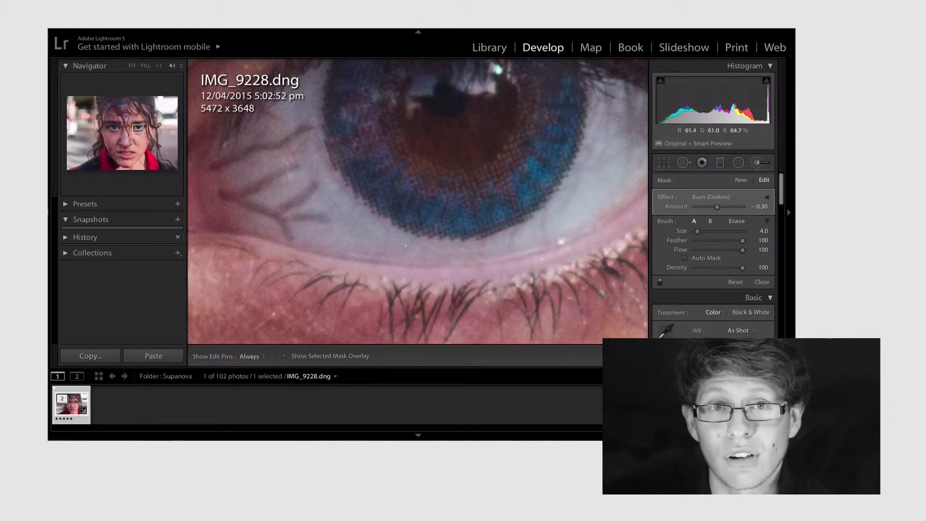
left_click_drag(413, 243, 383, 254)
left_click_drag(361, 217, 326, 248)
left_click_drag(515, 231, 510, 253)
mouse_move(544, 211)
left_mouse_down()
mouse_move(548, 245)
mouse_move(579, 170)
left_mouse_up()
Step: Paint darkened veins across the outer white of the image's right eye and check the result at fit and 1:1 size
left_click(140, 126)
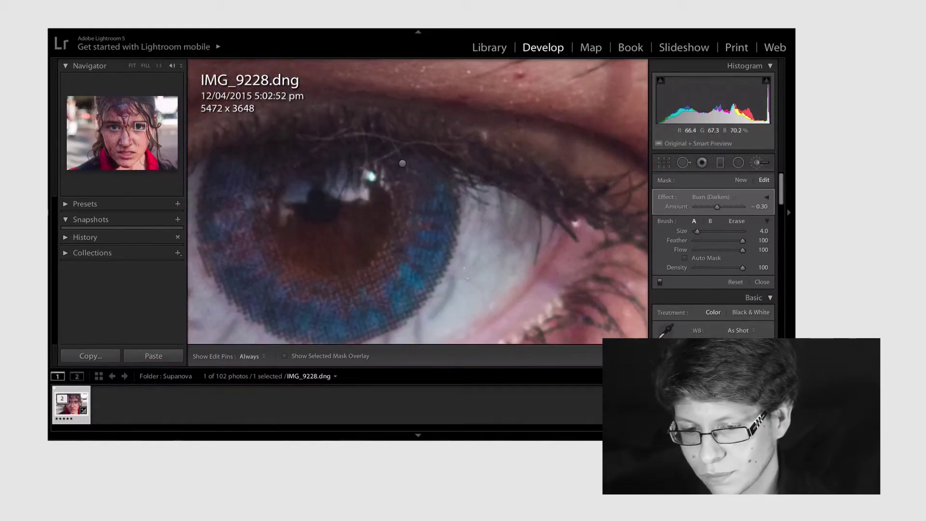
left_click_drag(472, 275, 535, 237)
left_click_drag(501, 211, 502, 294)
left_click_drag(484, 249, 477, 311)
left_click_drag(480, 210, 478, 261)
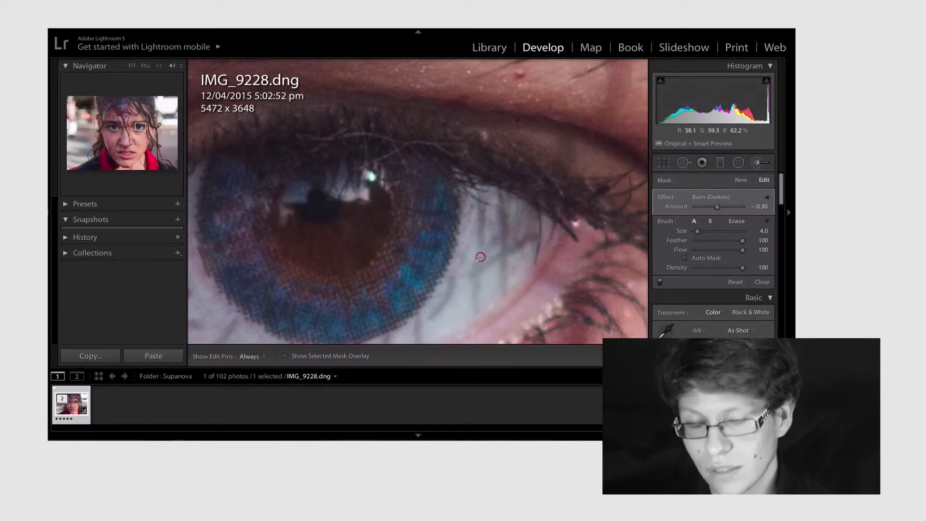
left_click(132, 65)
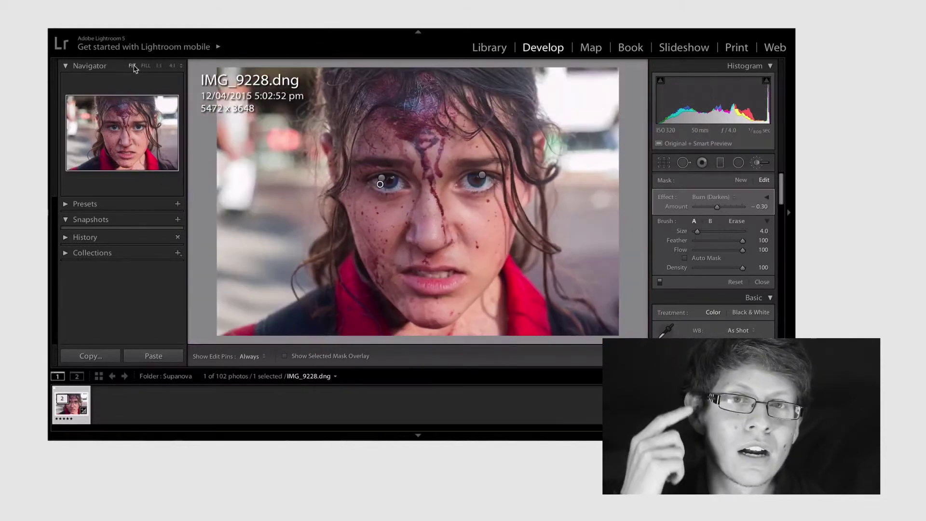
left_click(159, 65)
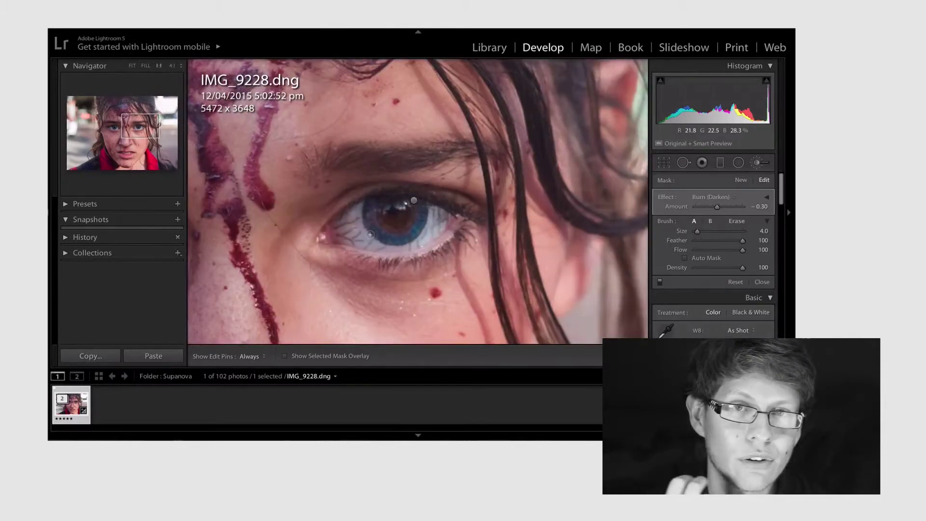
Step: Set the brush size to 4 and darken the upper edge of the iris under the lashes of the image's right eye
left_click(171, 66)
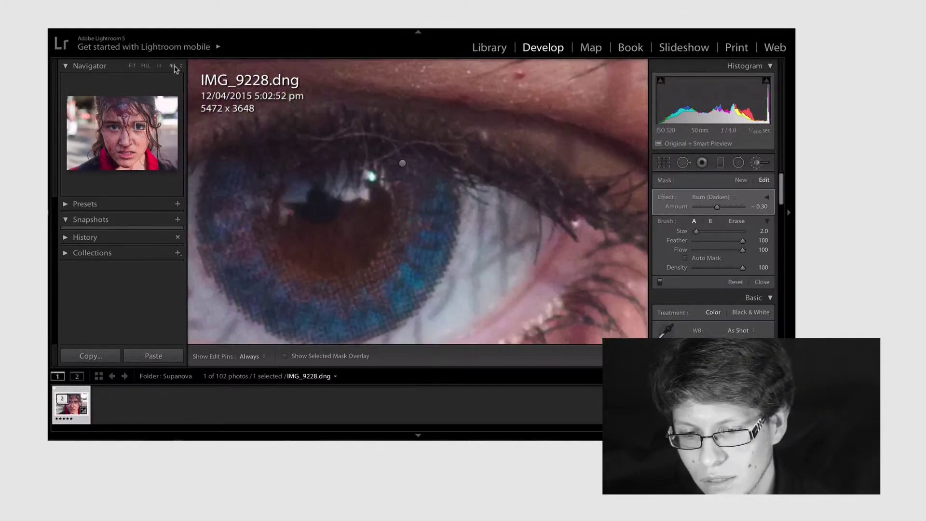
key("bracketright")
key("bracketright")
key("h")
mouse_move(204, 166)
left_mouse_down()
mouse_move(201, 264)
mouse_move(213, 295)
mouse_move(260, 333)
mouse_move(315, 347)
mouse_move(365, 341)
mouse_move(415, 310)
mouse_move(446, 268)
mouse_move(451, 179)
left_mouse_up()
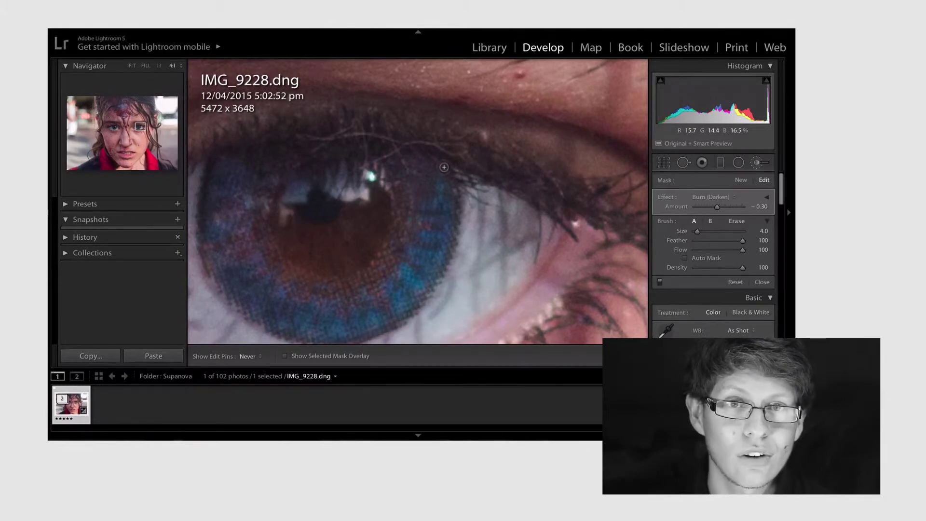
Step: Darken the upper edge of the iris beneath the lid of the image's left eye
key("h")
left_click(114, 128)
key("h")
mouse_move(290, 150)
left_mouse_down()
mouse_move(284, 189)
mouse_move(319, 248)
mouse_move(374, 288)
mouse_move(404, 294)
mouse_move(473, 280)
mouse_move(527, 230)
mouse_move(543, 191)
mouse_move(533, 120)
left_mouse_up()
key("h")
Step: Darken the lower lashes and outer corner of the image's left eye, and check both eyes at 1:1
left_click(148, 68)
key("h")
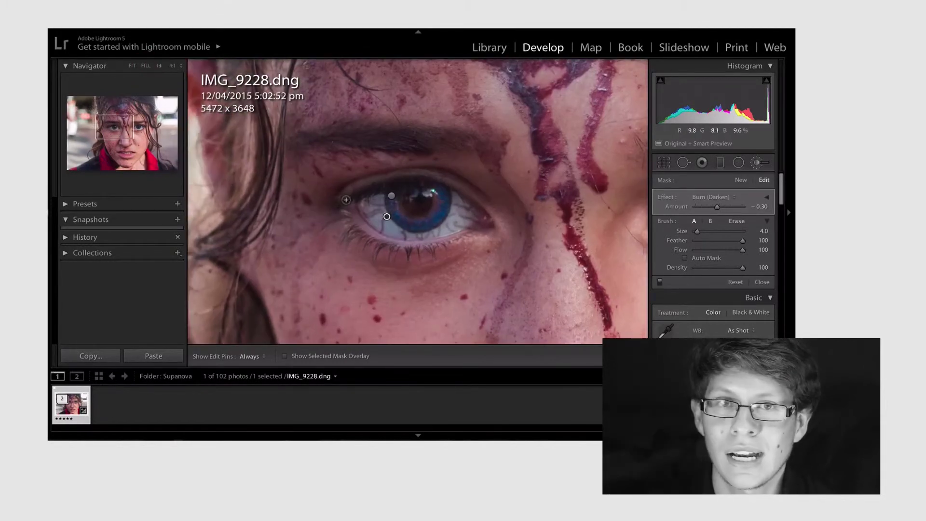
mouse_move(393, 249)
left_mouse_down()
mouse_move(489, 232)
mouse_move(460, 194)
mouse_move(415, 184)
mouse_move(338, 202)
mouse_move(344, 219)
mouse_move(322, 222)
left_mouse_up()
mouse_move(355, 229)
left_mouse_down()
mouse_move(343, 242)
mouse_move(351, 257)
mouse_move(384, 265)
left_mouse_up()
key("h")
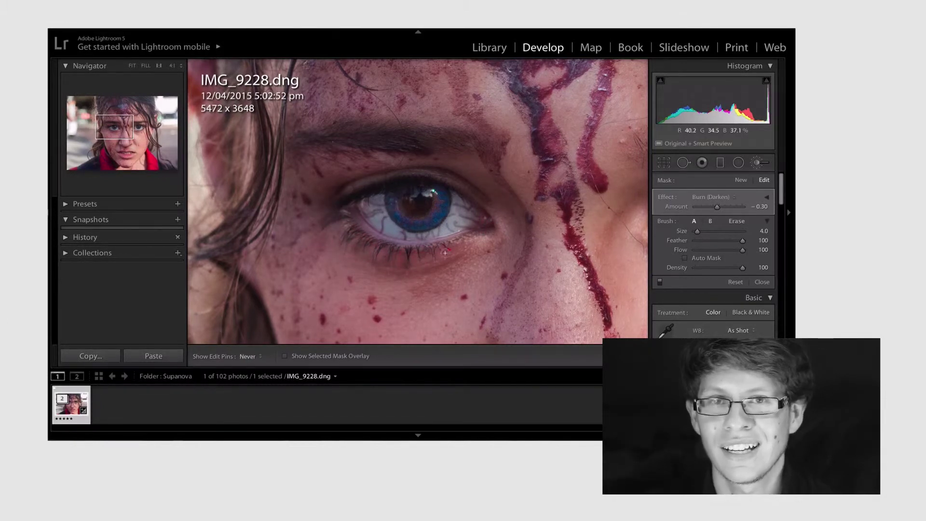
key("h")
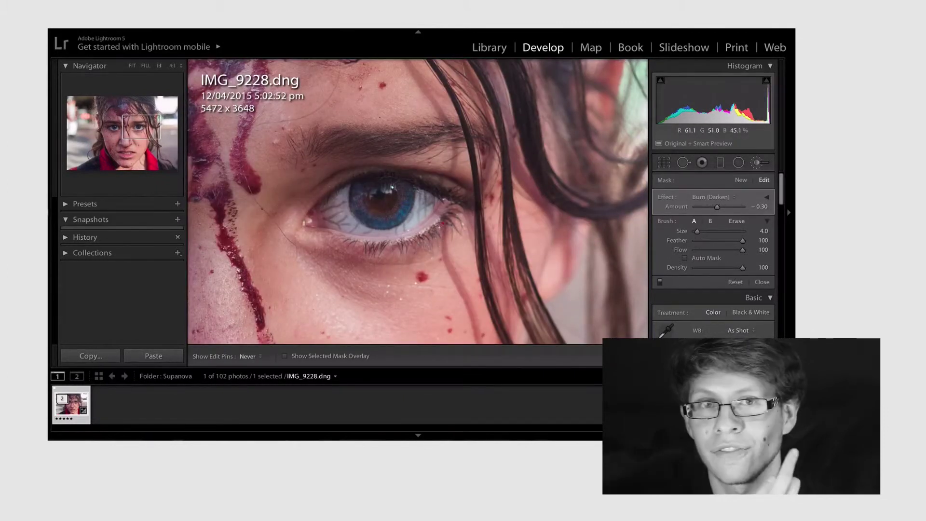
key("h")
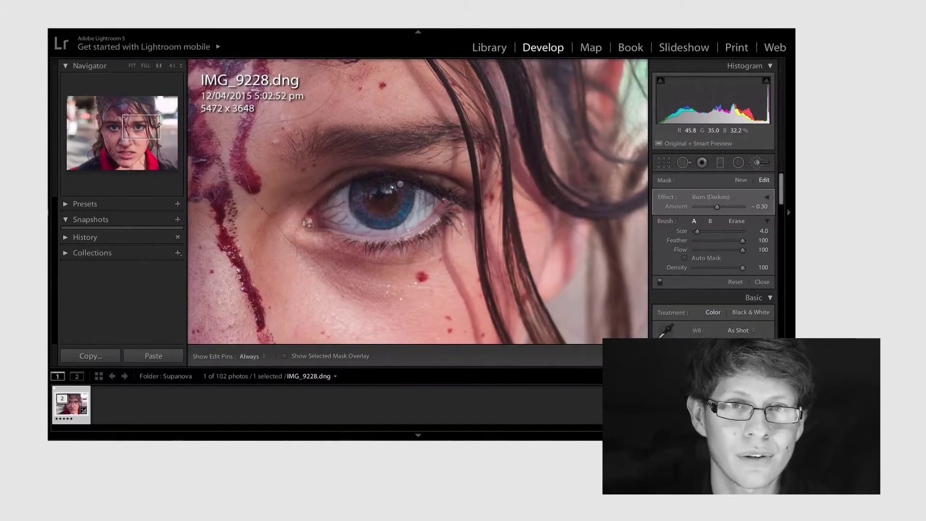
Step: Set the brush size to 5 and darken the blood running from the forehead down the nose
key("z")
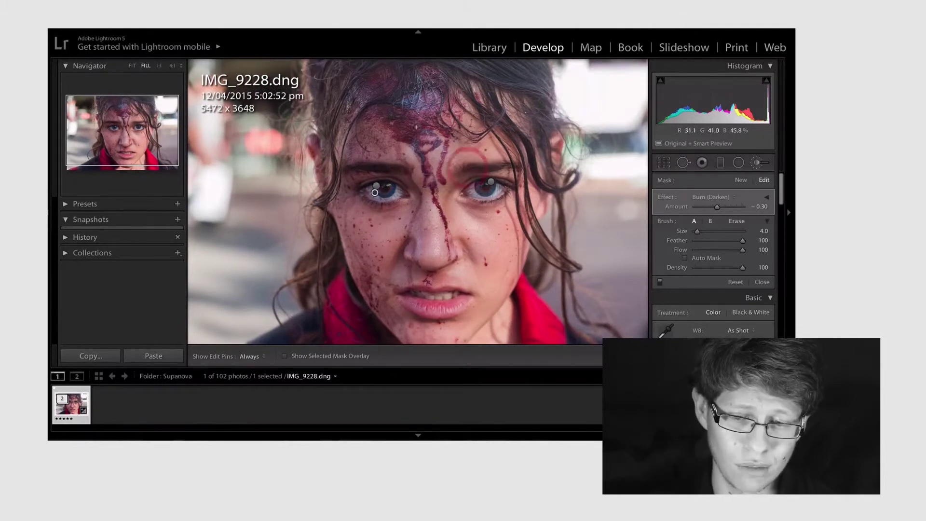
key("]")
left_click_drag(408, 90, 449, 237)
left_click(459, 235)
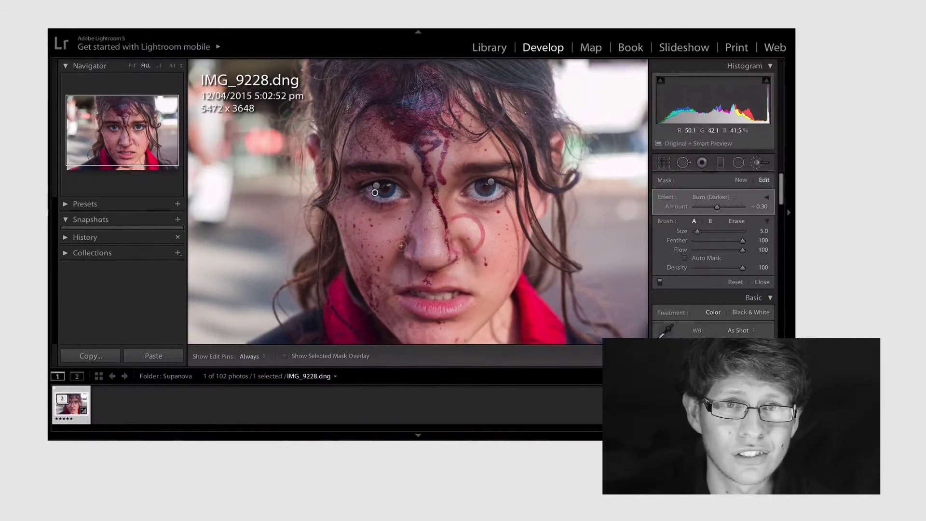
Step: Reduce the brush size to 2 and darken along the line of the mouth
key("[")
key("[")
key("[")
mouse_move(402, 291)
left_mouse_down()
mouse_move(443, 313)
mouse_move(460, 308)
left_mouse_up()
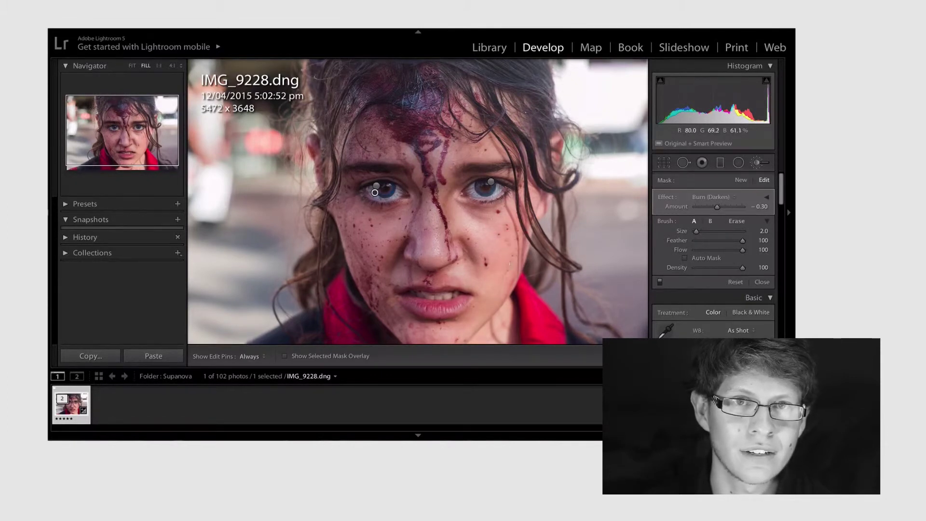
Step: Raise the brush size to 4 and darken the blood spatter on the cheeks and jaw
left_click(509, 273)
left_click(456, 337)
key("]")
key("]")
key("h")
left_click_drag(369, 297, 354, 271)
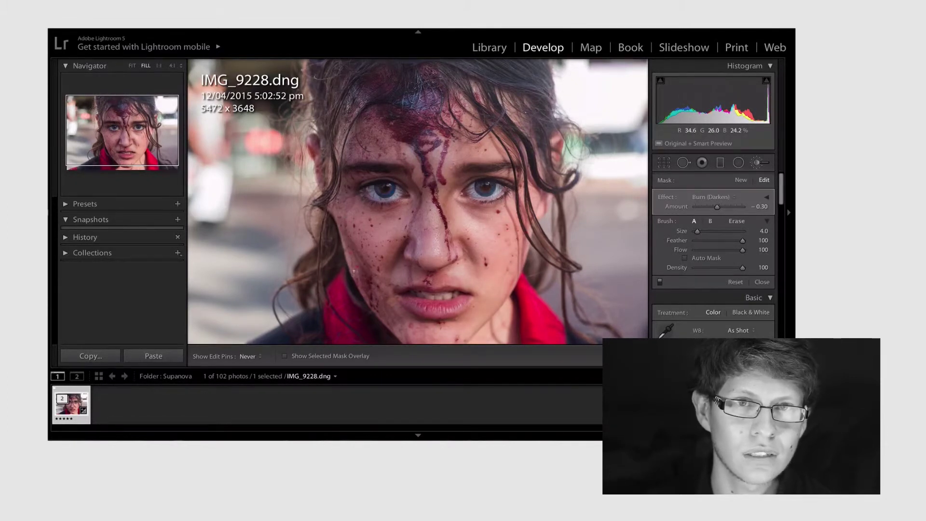
key("h")
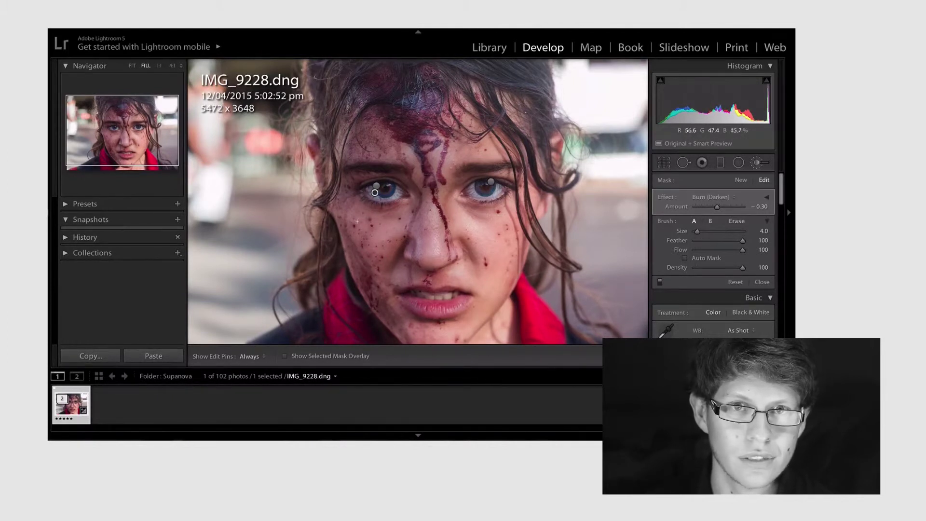
Step: Fit the whole photo in view and open IMG_9228.dng as a Smart Object in Photoshop
left_click(133, 66)
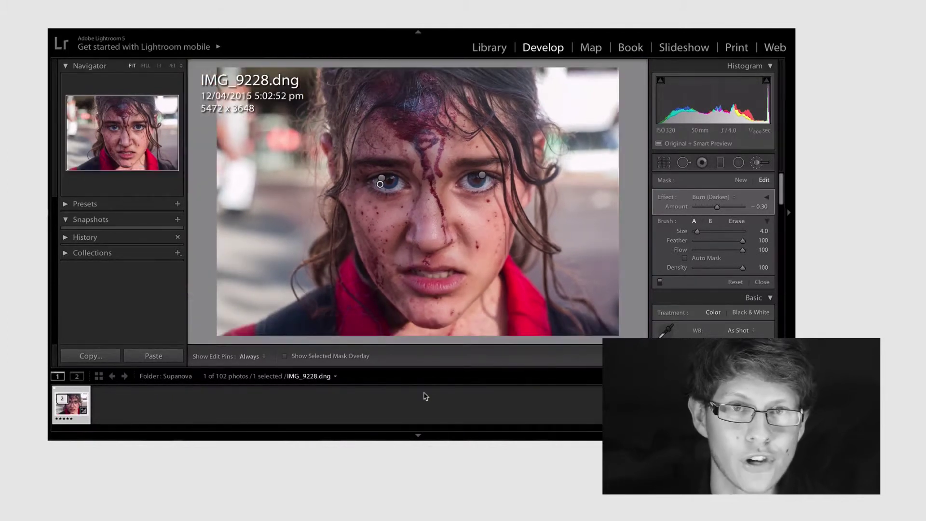
right_click(68, 405)
mouse_move(87, 275)
left_click(251, 248)
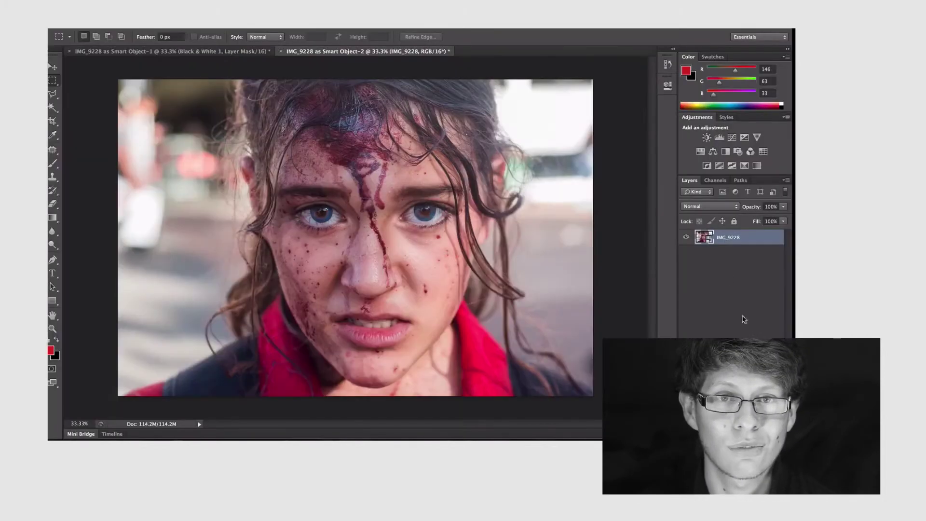
Step: Duplicate the IMG_9228 layer as an independent copy with New Smart Object via Copy
right_click(700, 239)
left_click(739, 236)
right_click(739, 236)
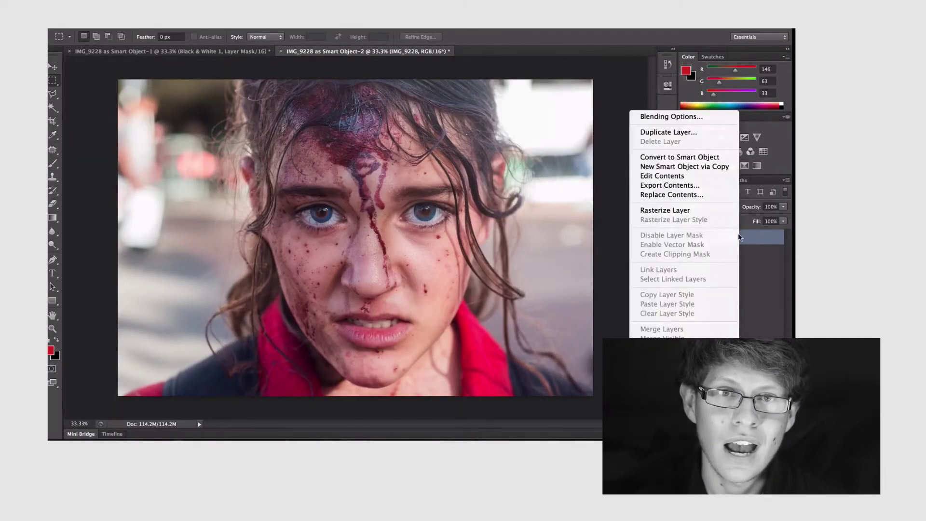
left_click(699, 167)
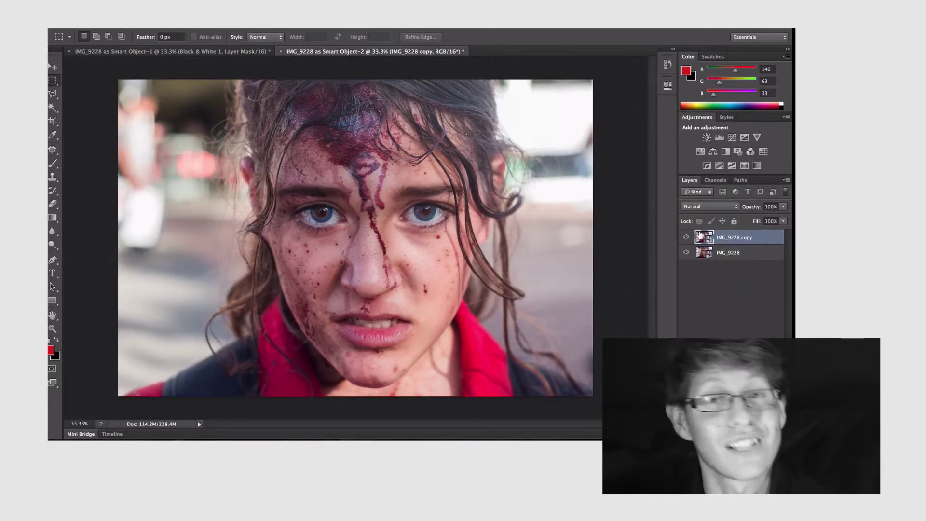
Step: Raise the copied smart object's Clarity to +100 in Camera Raw and set its blend mode to Soft Light
double_click(700, 235)
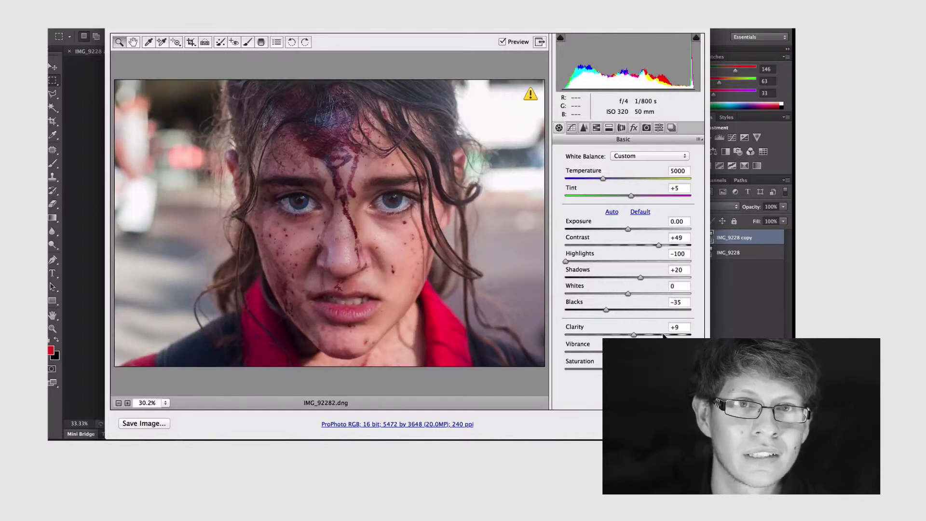
left_click_drag(651, 334, 690, 334)
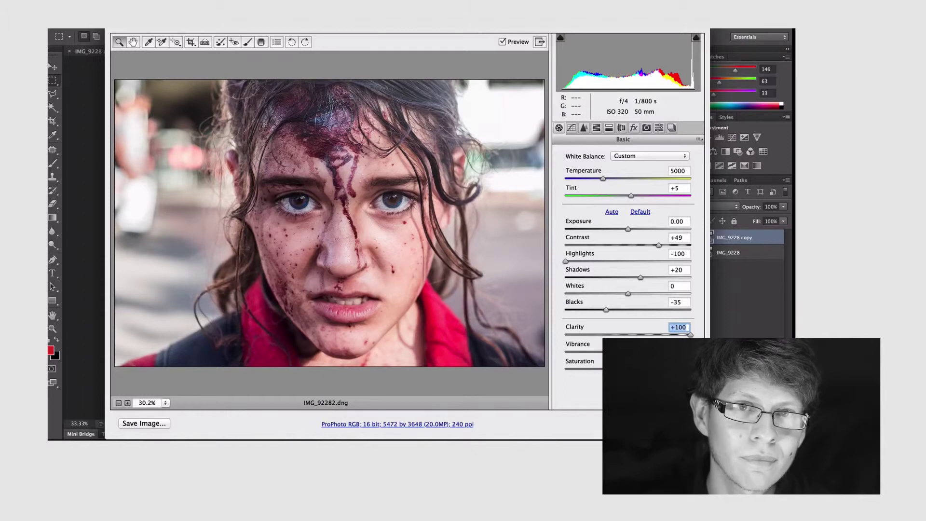
key("Return")
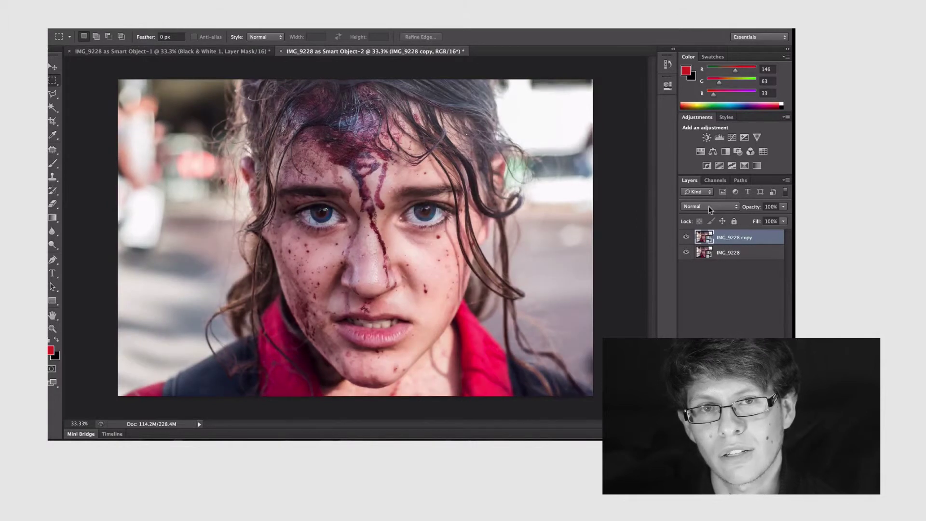
left_click(709, 208)
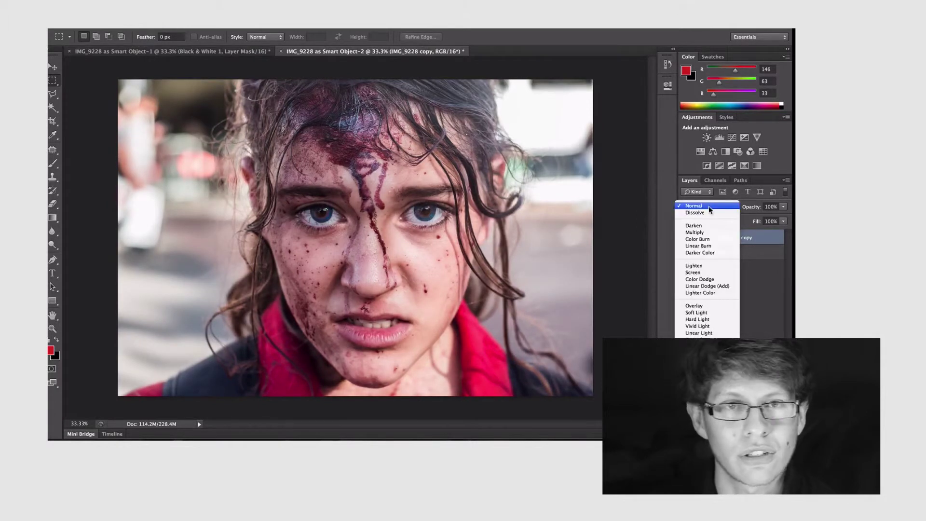
left_click(713, 314)
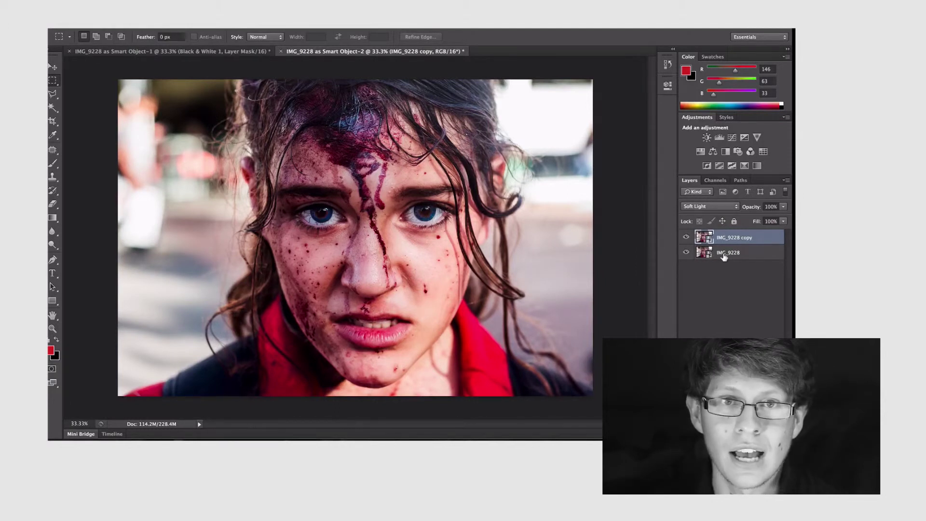
Step: Add a Black & White adjustment layer directly above the original IMG_9228 layer with Reds 12, Yellows -13 and Blues 111
left_click(722, 256)
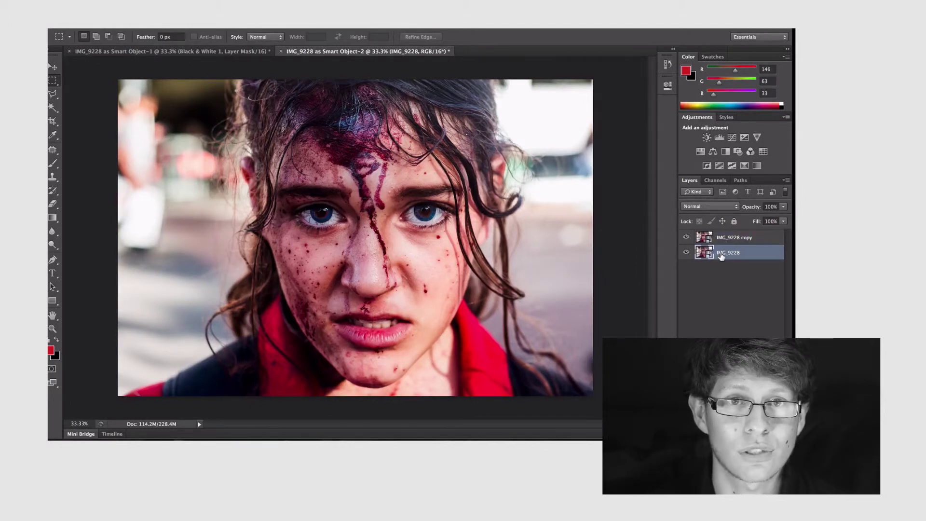
left_click(725, 151)
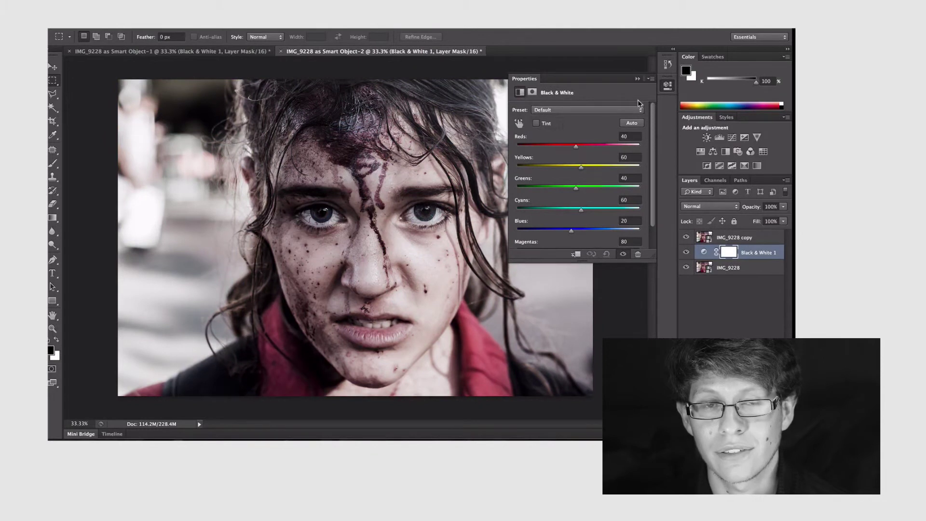
left_click_drag(582, 164, 568, 147)
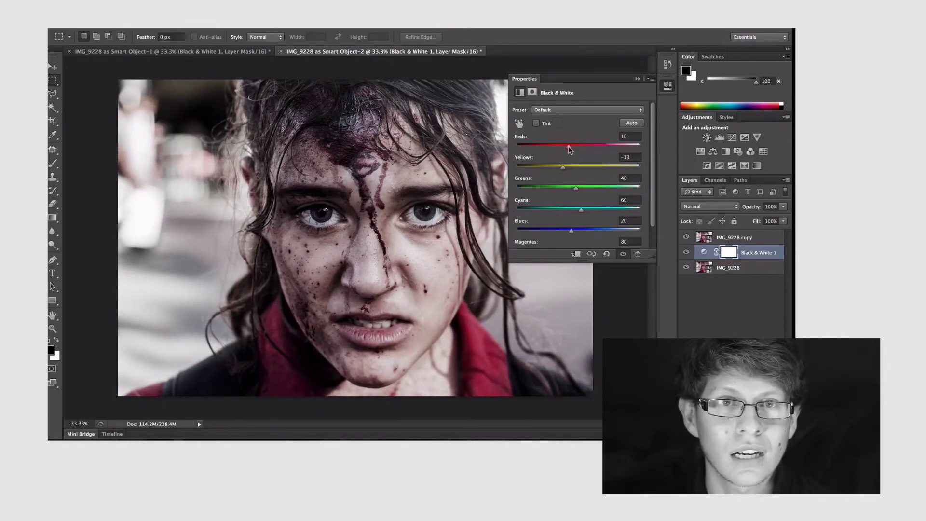
left_click_drag(572, 231, 594, 233)
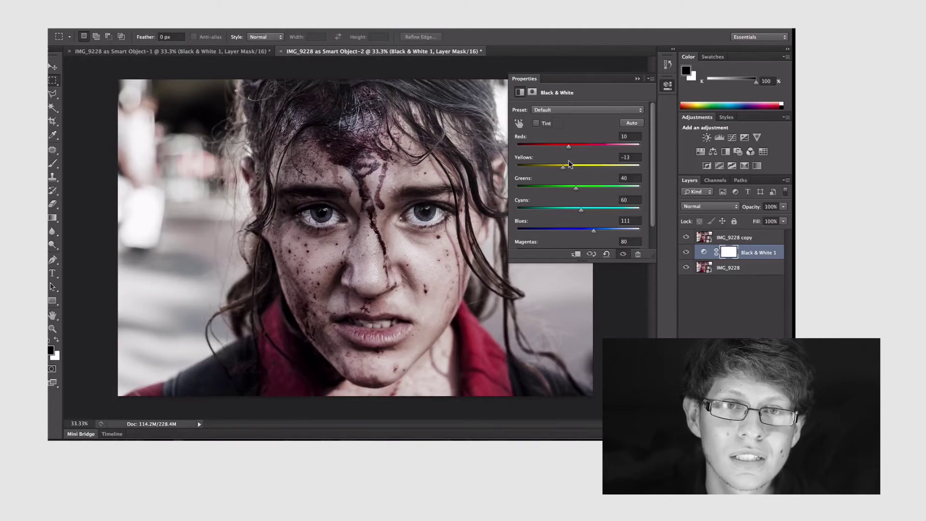
mouse_move(569, 147)
left_mouse_down()
mouse_move(589, 149)
mouse_move(569, 149)
left_mouse_up()
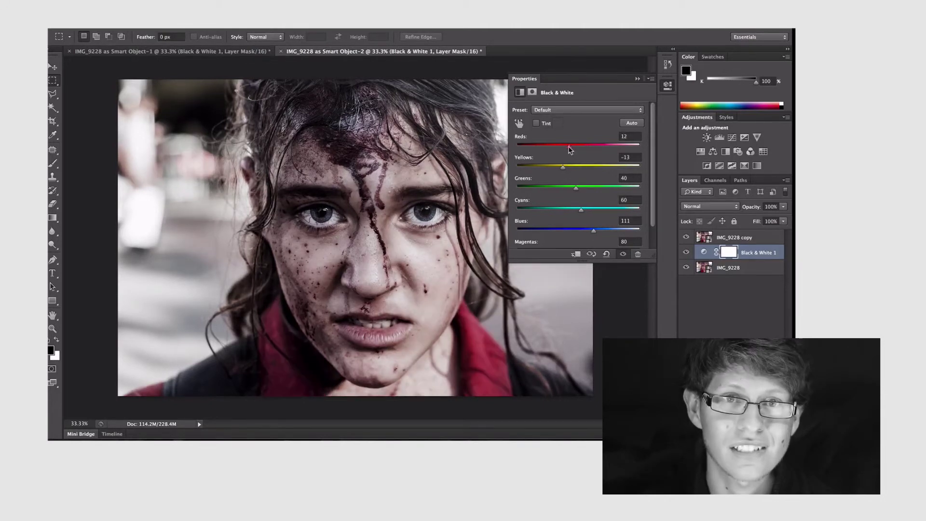
left_click(637, 78)
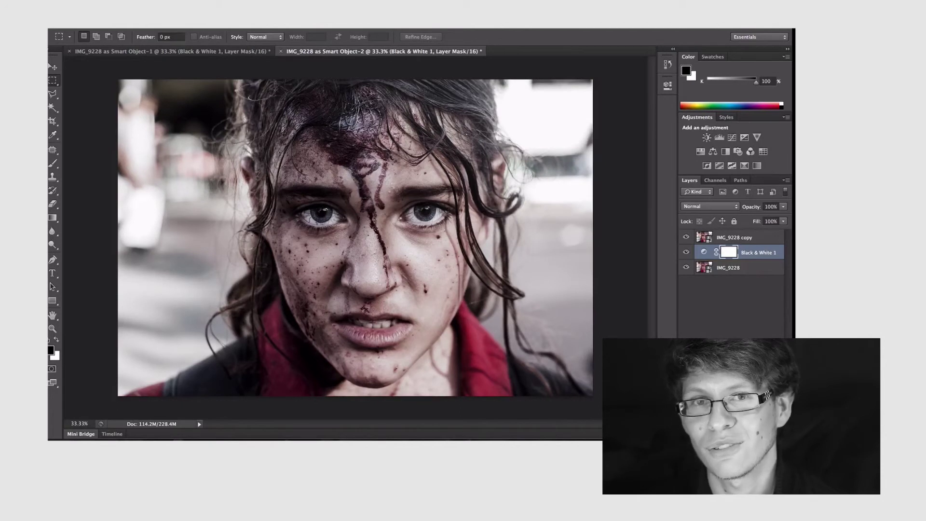